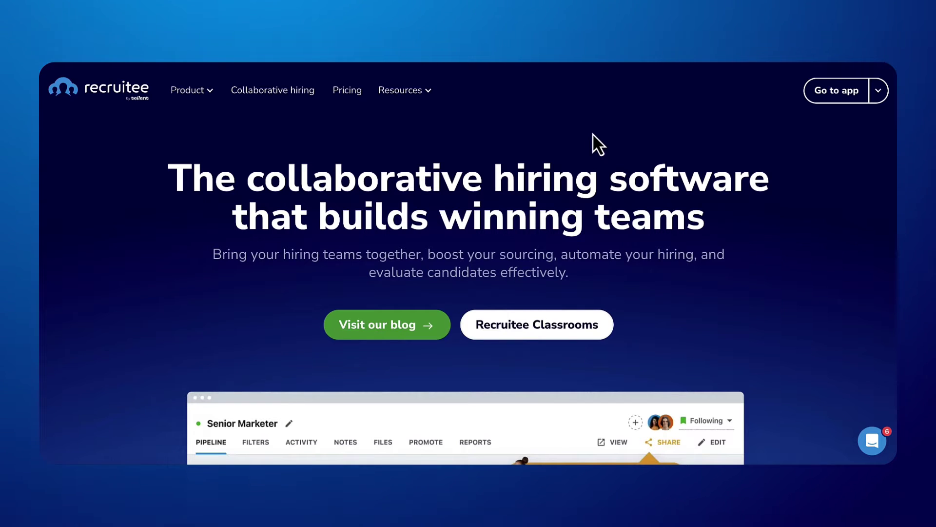
# - Open the Collaborative hiring page and scroll down to its customer results section
pyautogui.click(290, 93)
pyautogui.scroll(-3, 486, 127)
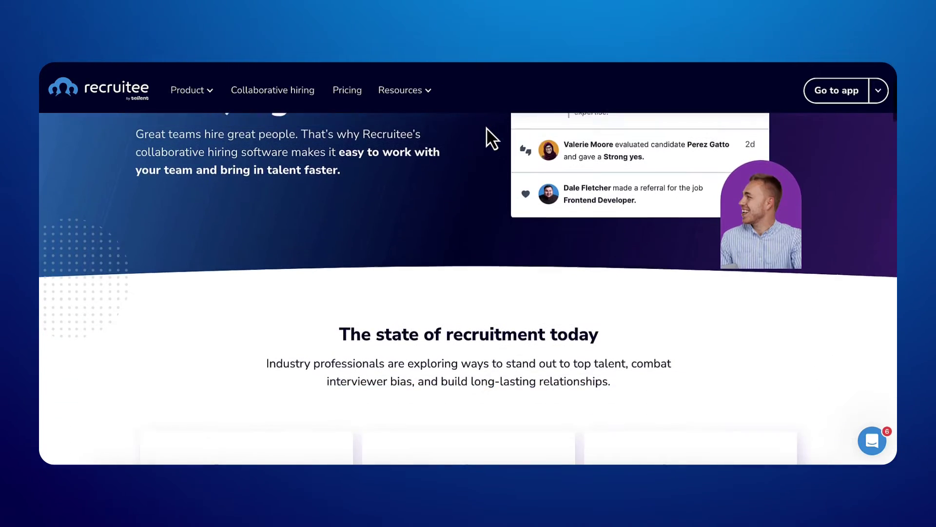
pyautogui.scroll(-15, 487, 127)
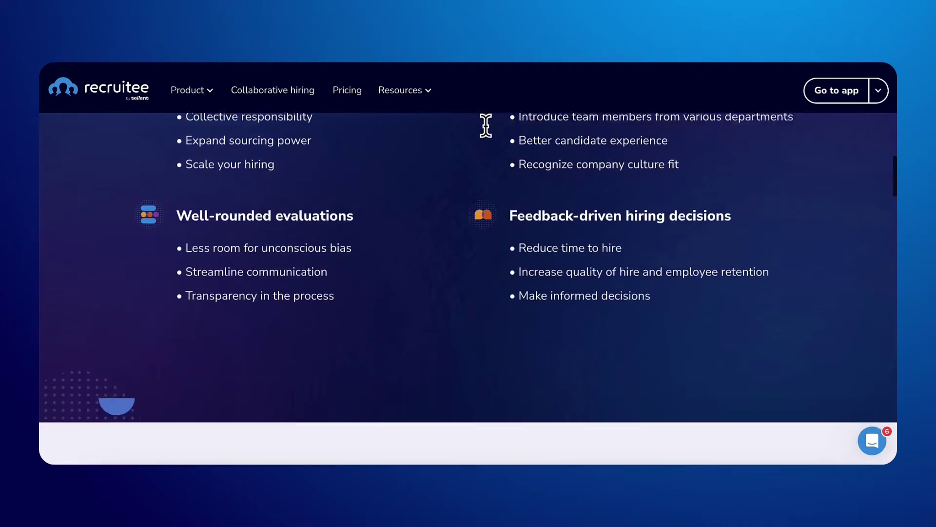
pyautogui.scroll(-10, 486, 127)
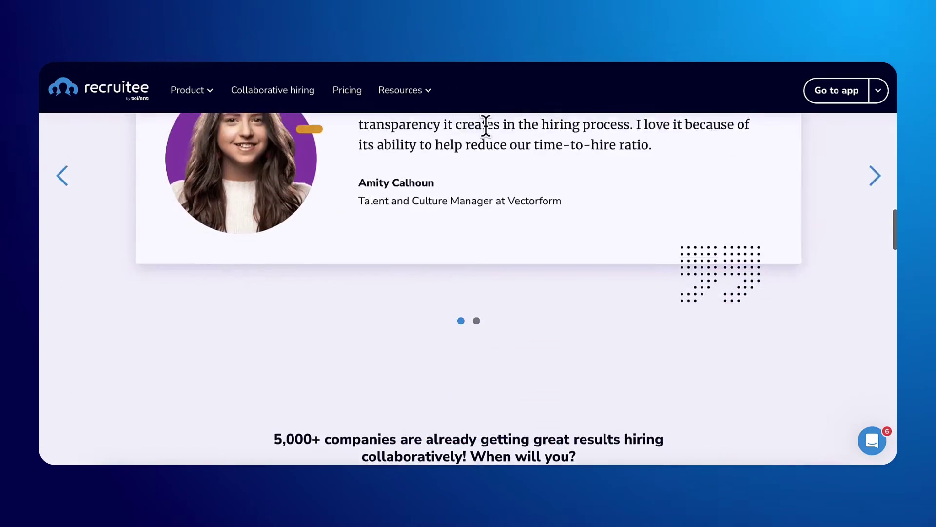
pyautogui.scroll(-6, 487, 127)
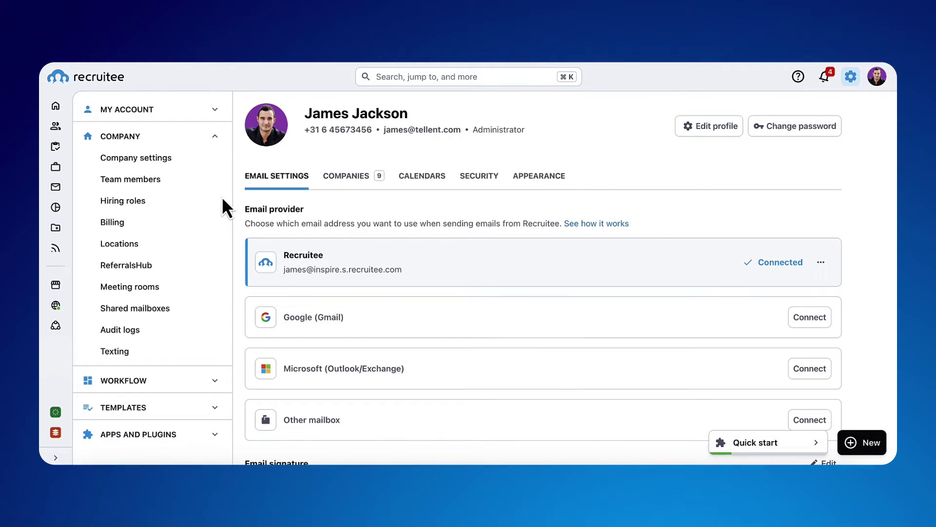
# - Review the seven team members, uncheck the ticked one, and preview invite roles without inviting
pyautogui.click(195, 182)
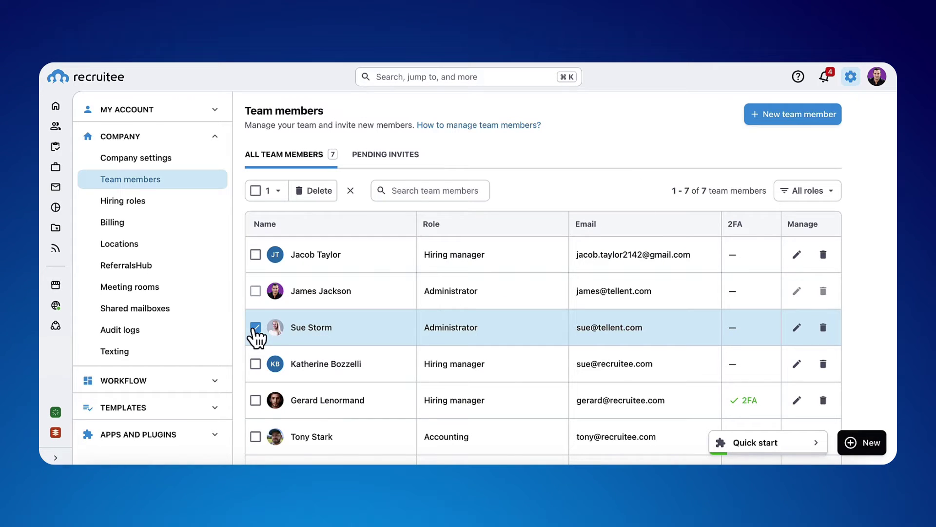
pyautogui.click(256, 327)
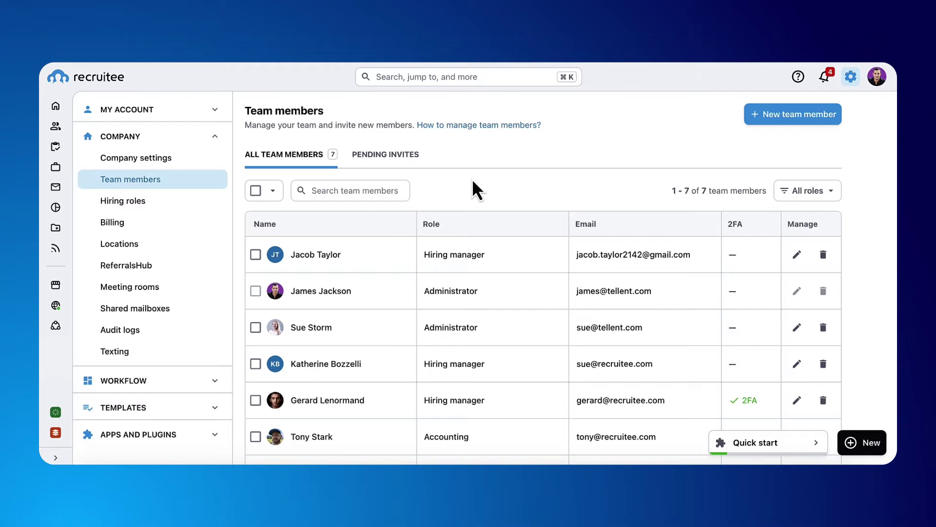
pyautogui.click(794, 117)
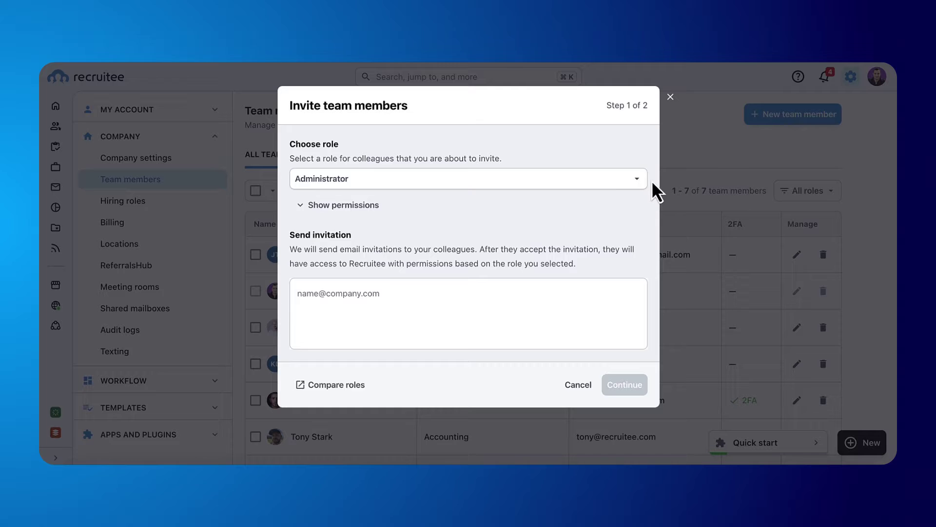
pyautogui.click(598, 182)
pyautogui.scroll(-1, 585, 293)
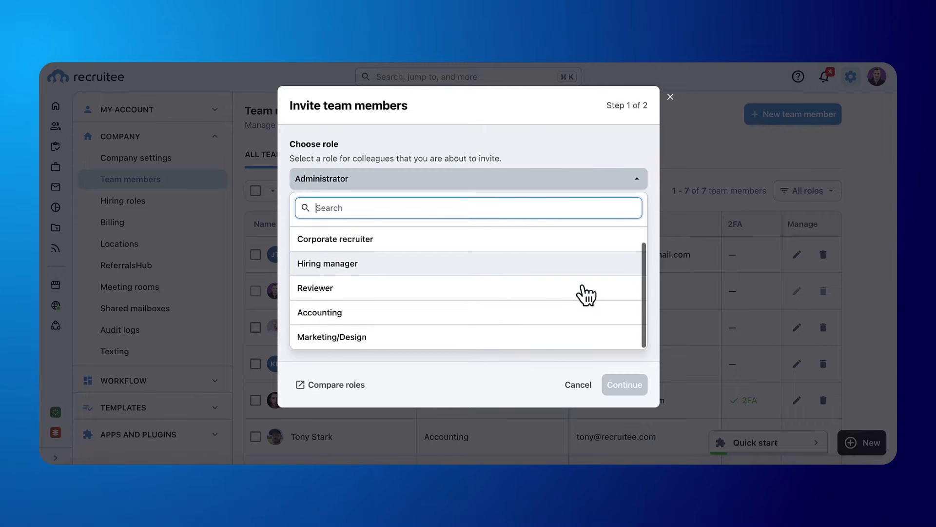
pyautogui.scroll(1, 585, 293)
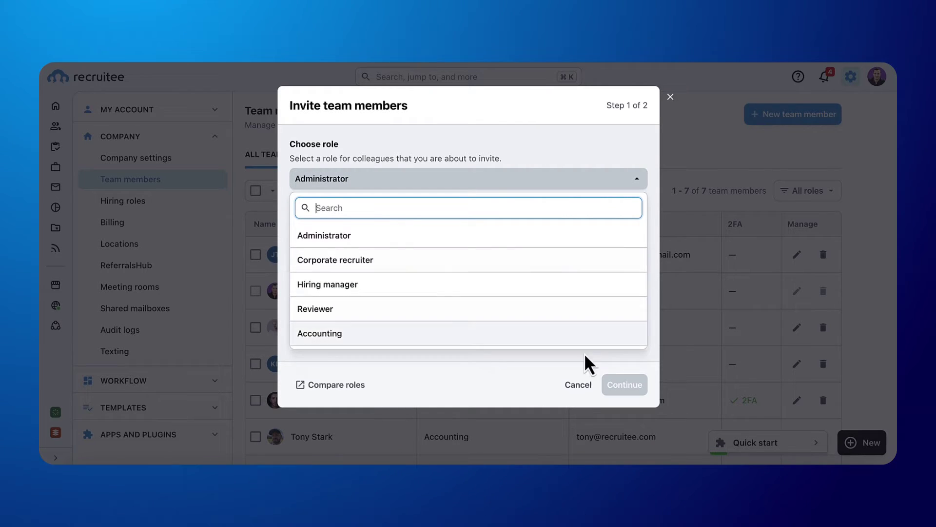
pyautogui.click(580, 385)
pyautogui.click(580, 385)
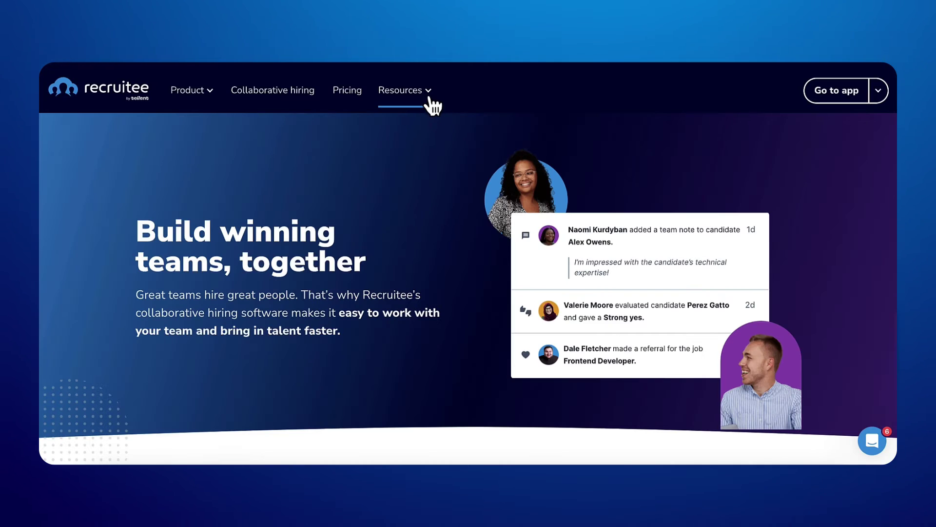
# - Open the Collaborative hiring guide from the Resources menu and scroll into its content
pyautogui.click(432, 104)
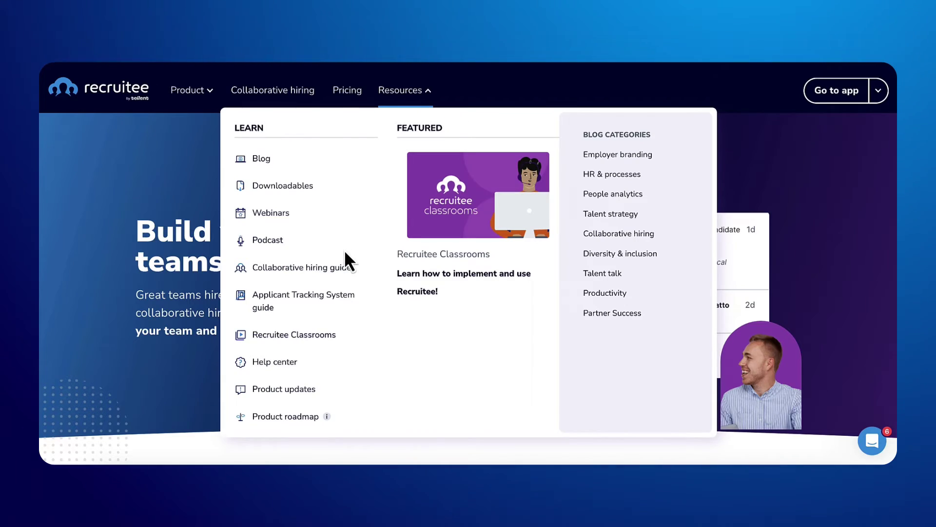
pyautogui.click(345, 269)
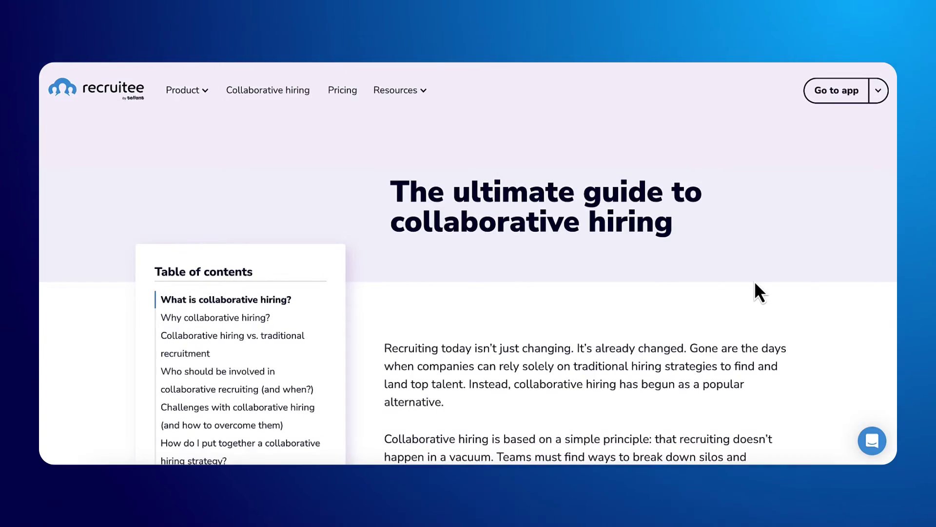
pyautogui.scroll(-10, 754, 280)
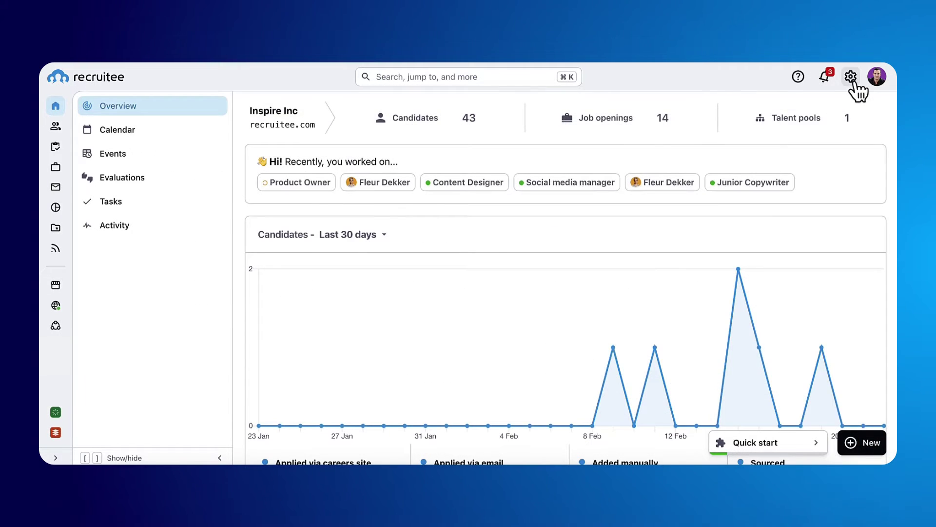
# - Review the Corporate recruiter hiring role's permissions in the account settings
pyautogui.click(852, 78)
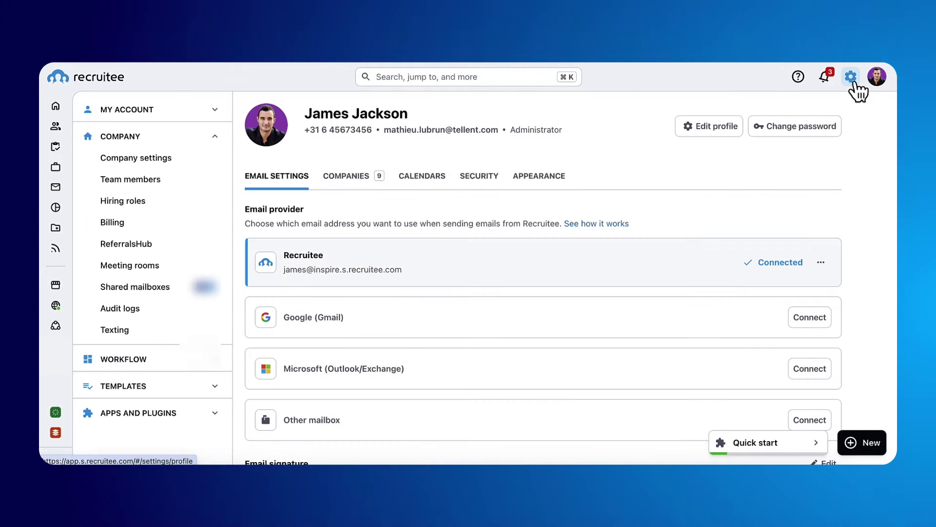
pyautogui.click(154, 201)
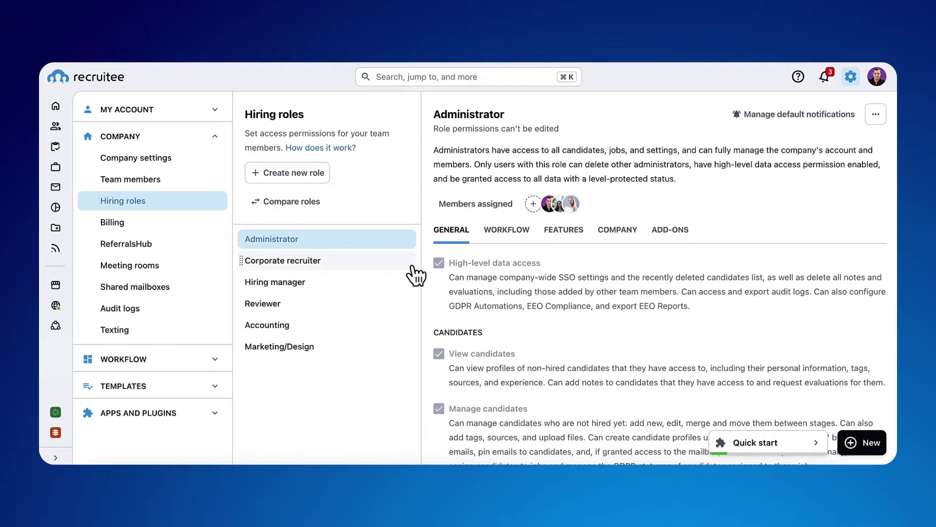
pyautogui.click(394, 268)
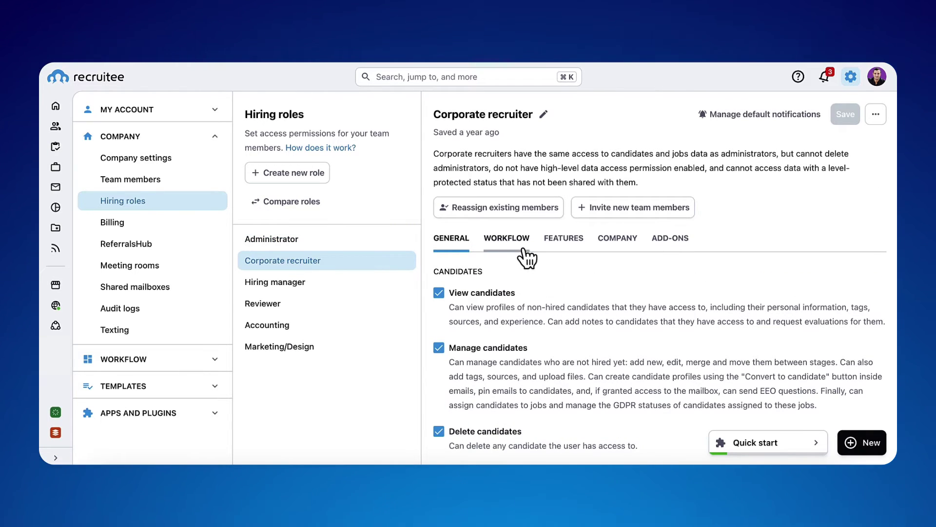
pyautogui.scroll(-5, 525, 256)
pyautogui.scroll(5, 522, 248)
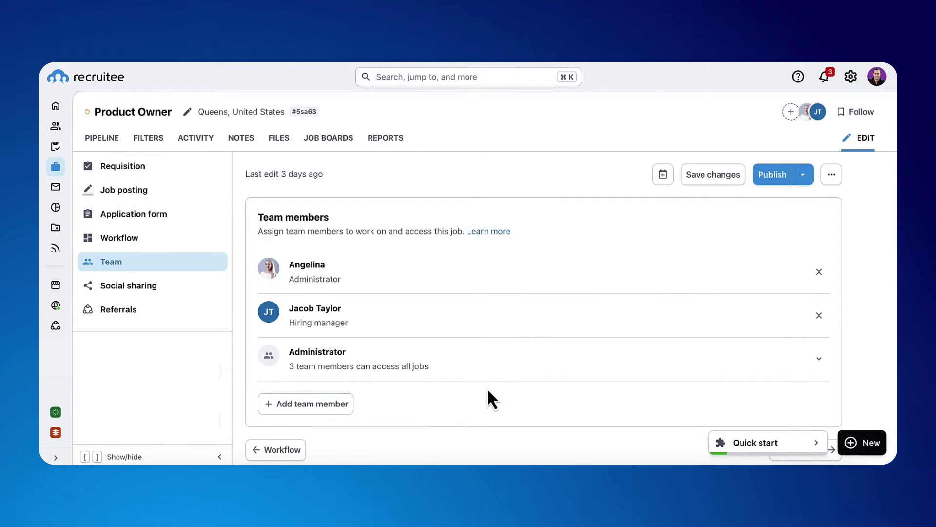
# - Start inviting a new member to the Product Owner job team and view the available roles
pyautogui.click(343, 416)
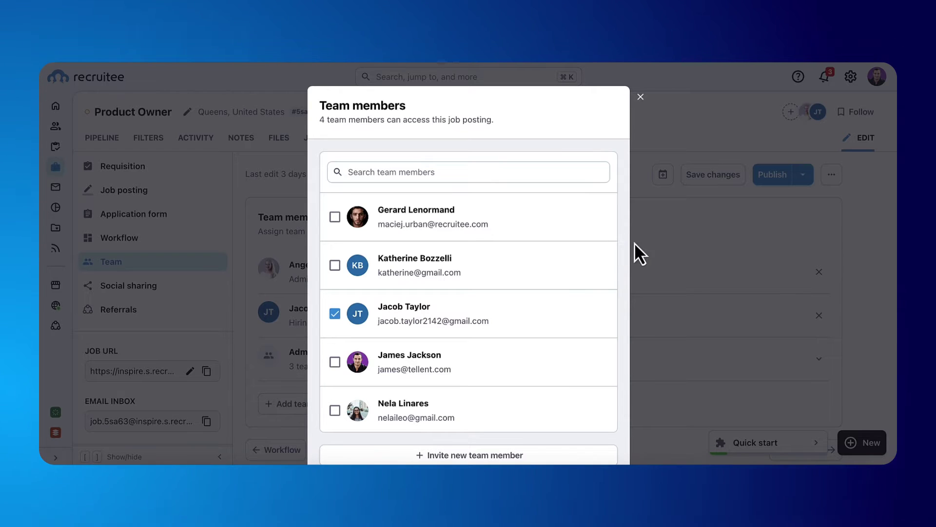
pyautogui.scroll(-2, 665, 254)
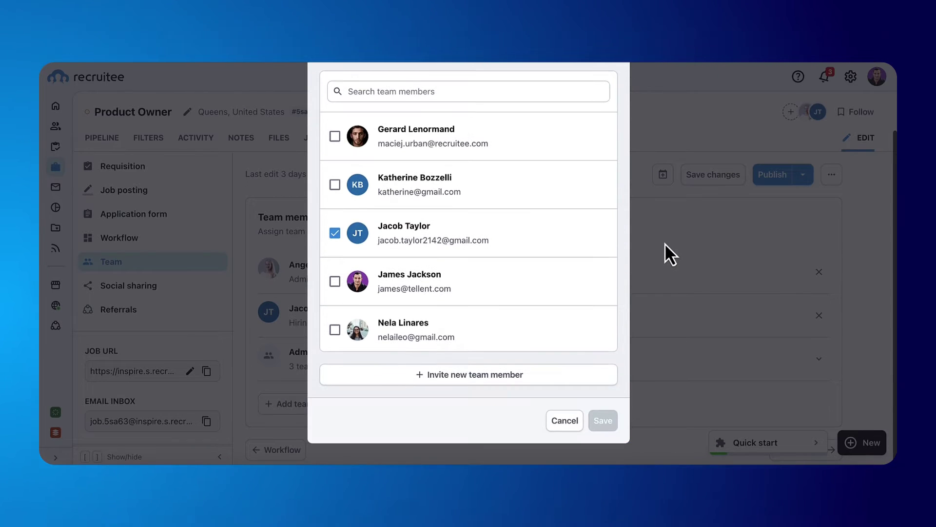
pyautogui.click(548, 383)
pyautogui.scroll(-2, 675, 359)
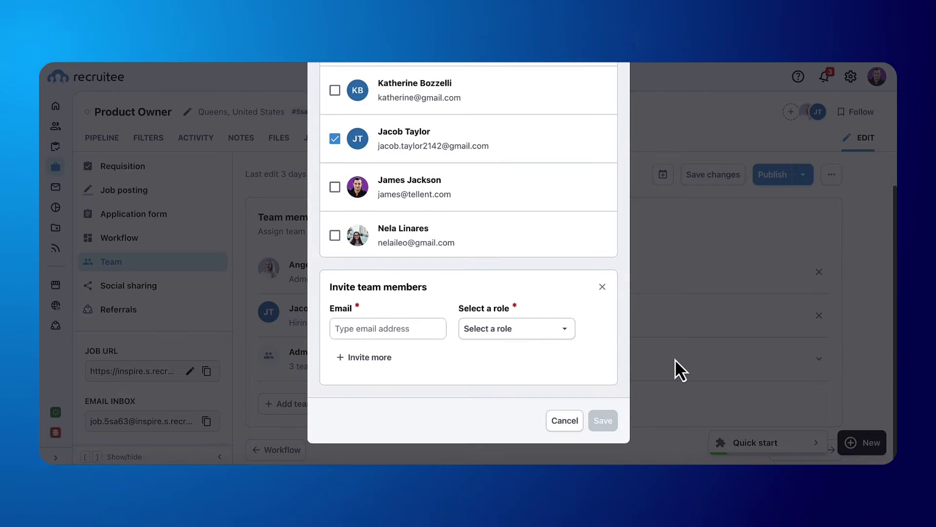
pyautogui.click(571, 341)
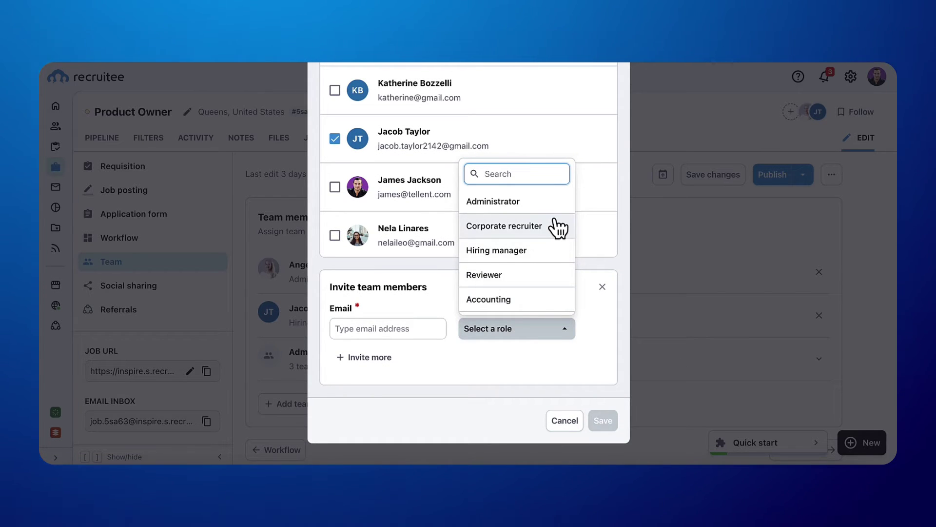
pyautogui.scroll(-1, 555, 227)
pyautogui.scroll(1, 556, 227)
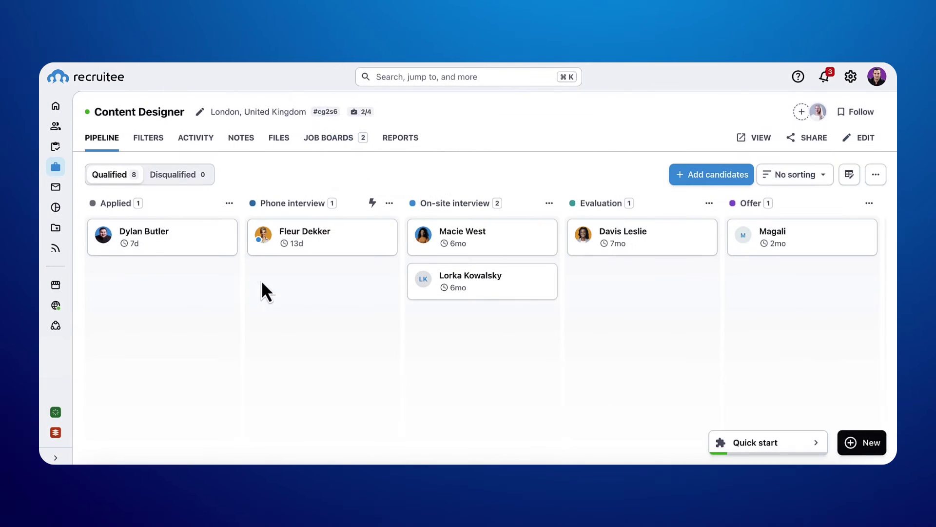
# - Share the Applied candidate with one team member, adding the message 'Check out this candidate'
pyautogui.click(188, 244)
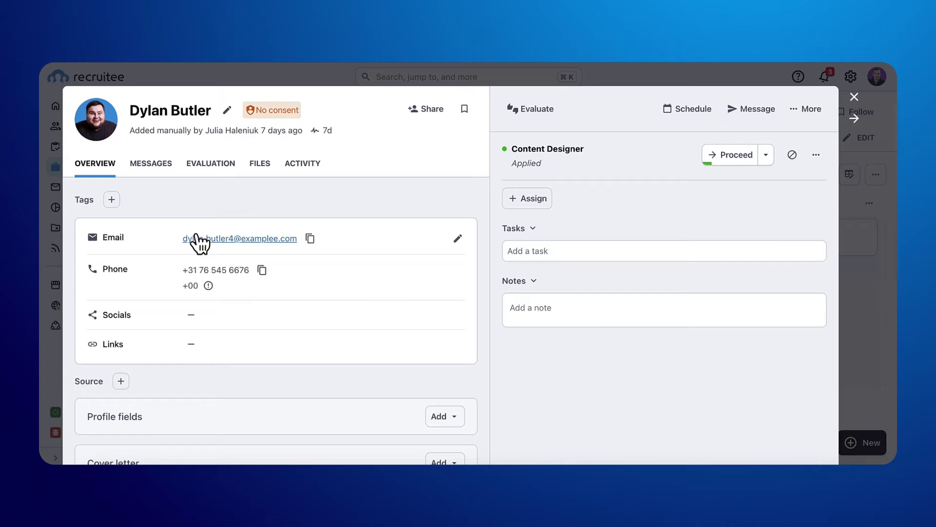
pyautogui.click(425, 111)
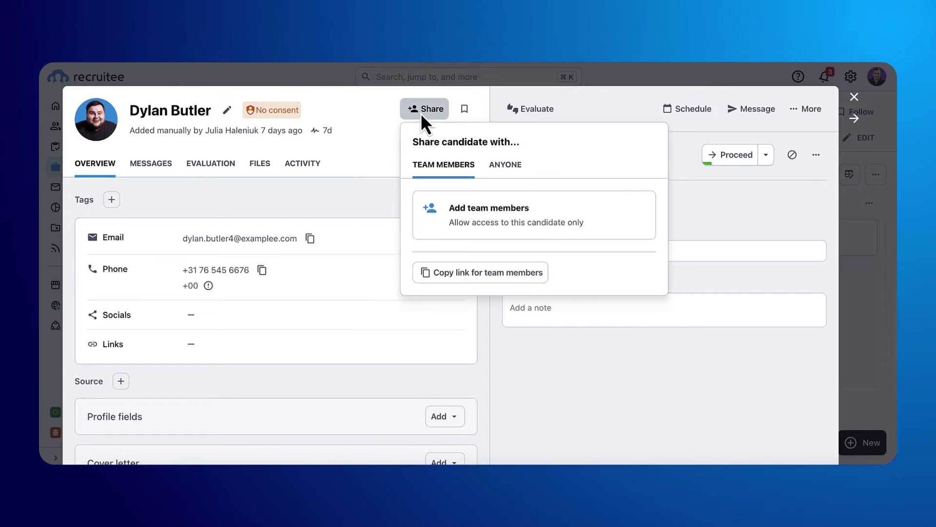
pyautogui.click(460, 226)
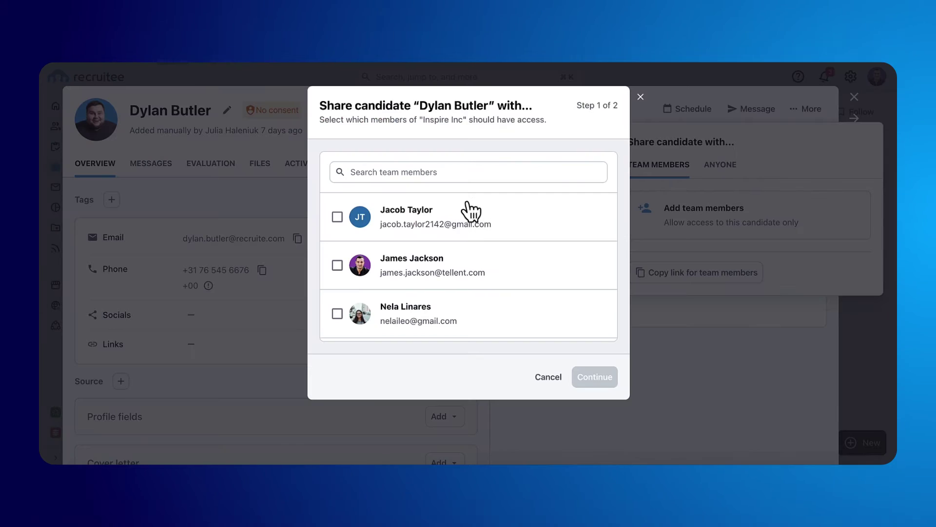
pyautogui.click(338, 265)
pyautogui.click(585, 377)
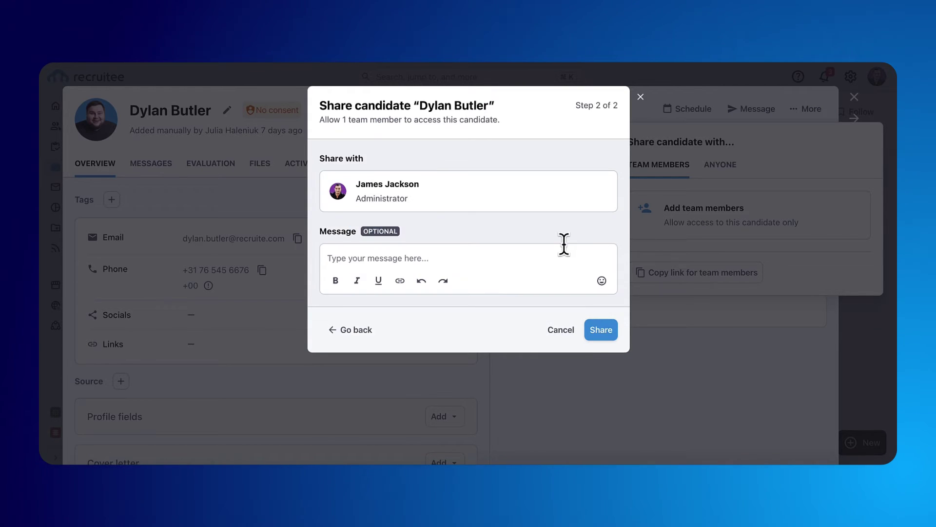
pyautogui.click(524, 257)
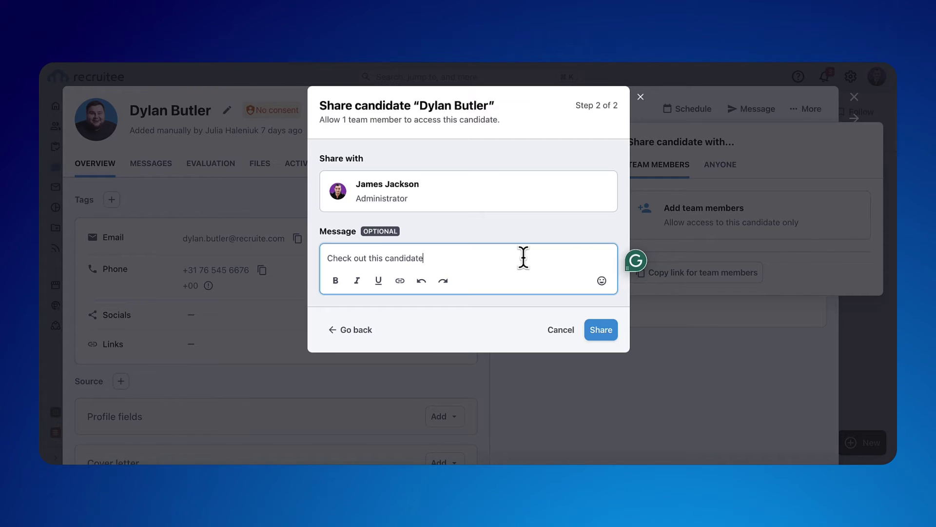
pyautogui.click(611, 332)
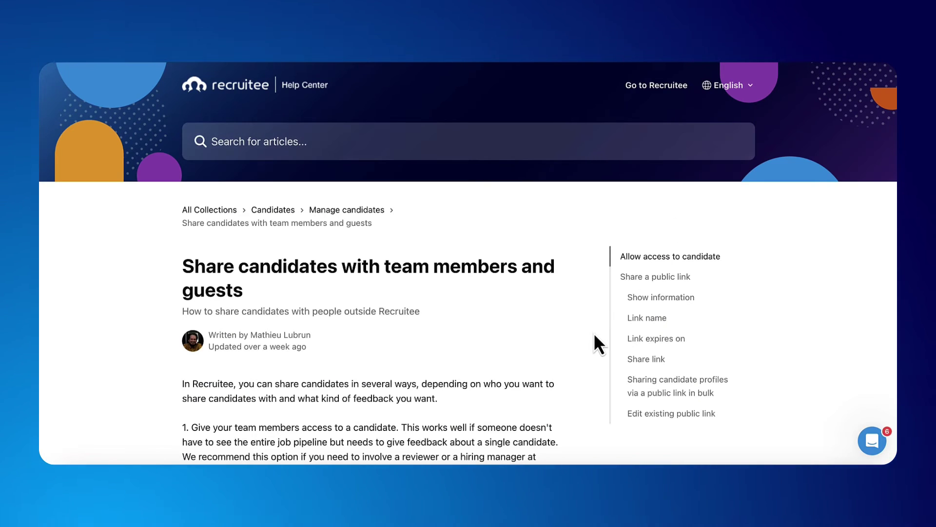
pyautogui.scroll(-4, 594, 335)
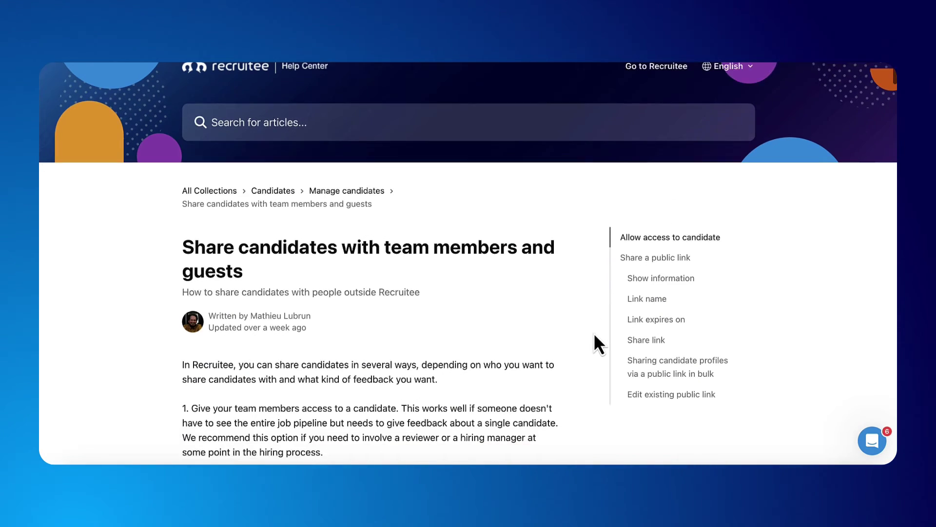
pyautogui.scroll(-7, 594, 335)
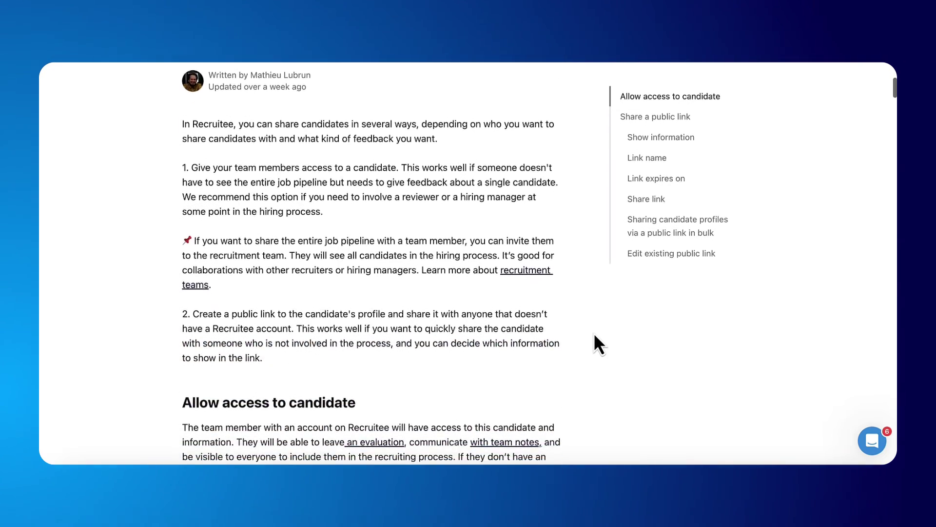
pyautogui.scroll(-2, 594, 336)
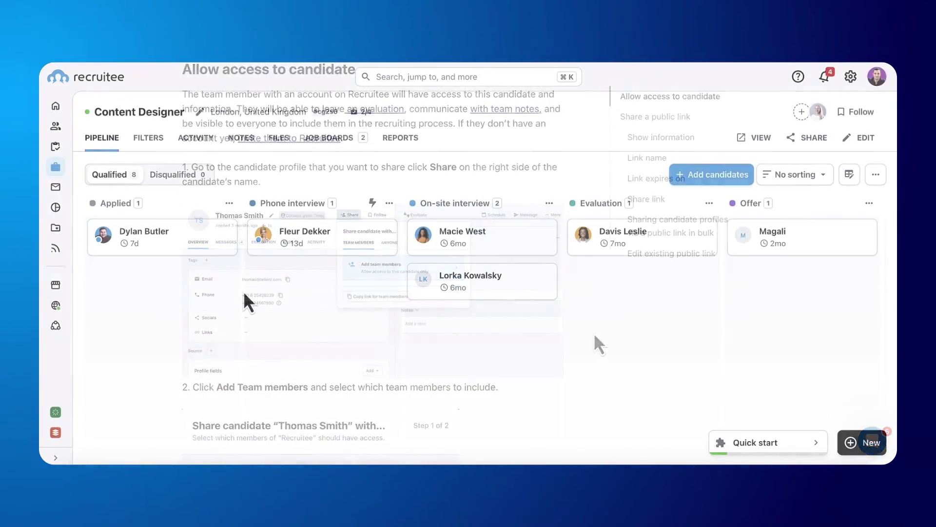
# - Give the Applied candidate a team note and a Strong yes quick evaluation, both 'I like his profile'
pyautogui.click(172, 244)
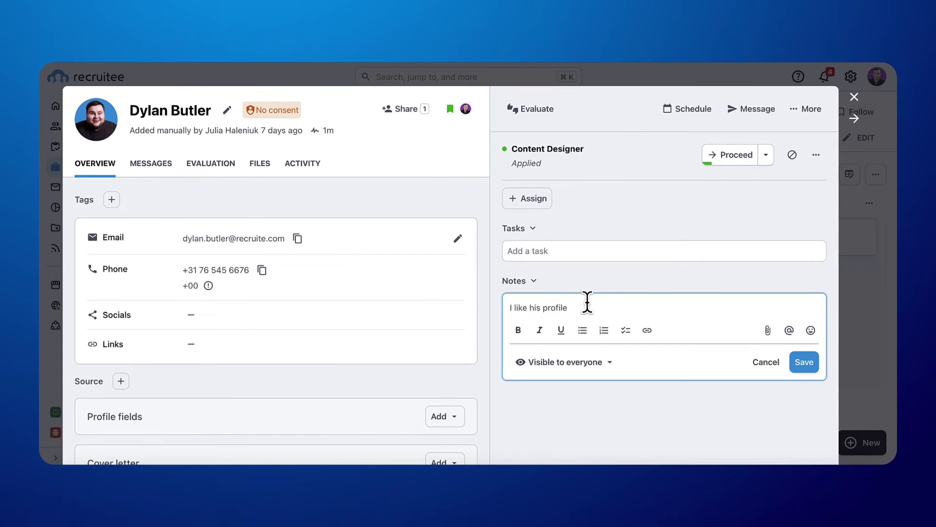
pyautogui.click(804, 363)
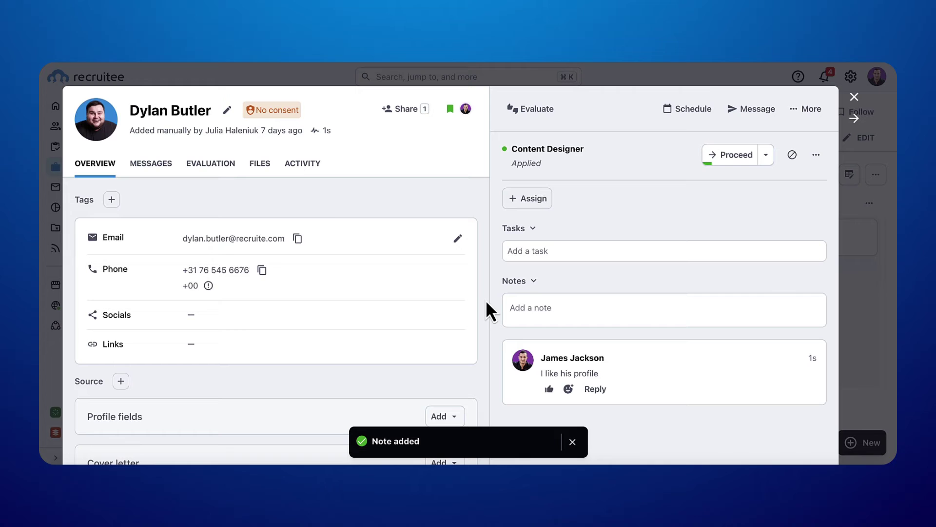
pyautogui.click(202, 169)
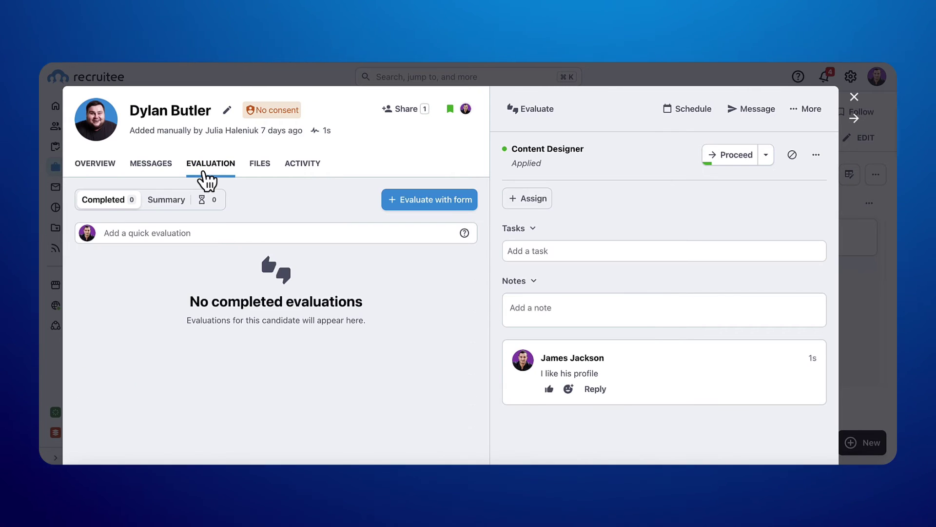
pyautogui.click(190, 232)
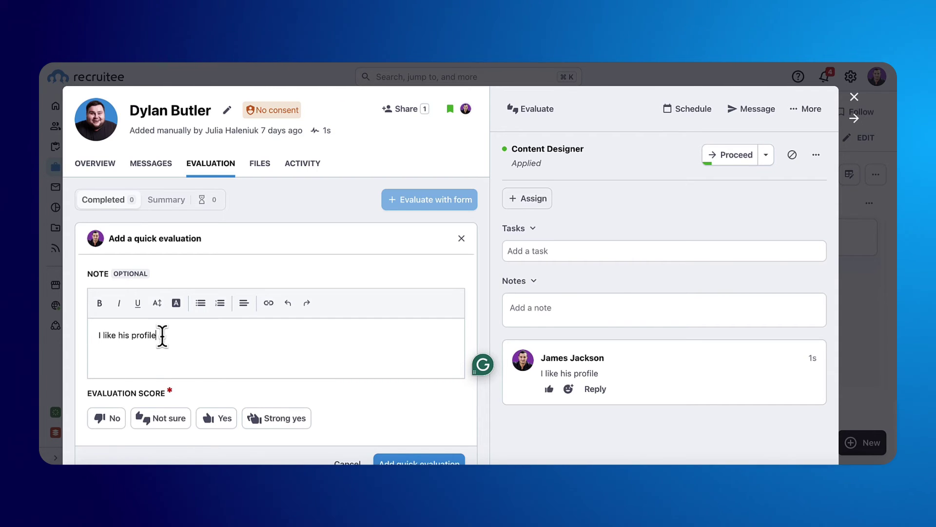
pyautogui.scroll(-3, 163, 335)
pyautogui.click(277, 336)
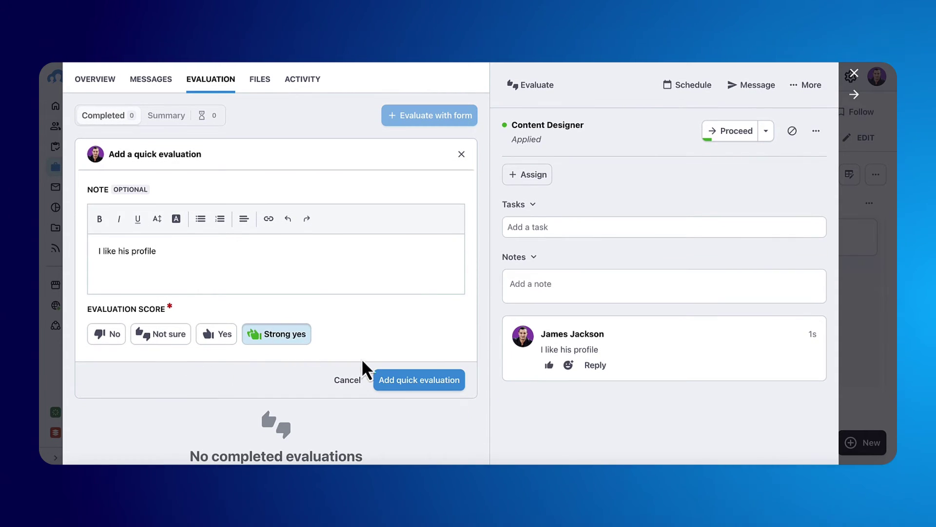
pyautogui.click(396, 386)
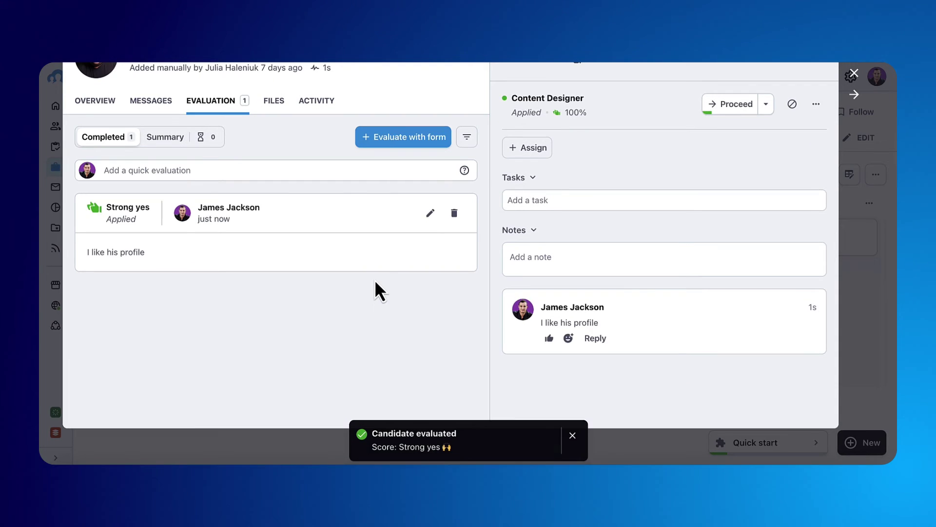
# - Check who can fill out evaluation forms, then browse the Overview dashboard
pyautogui.click(414, 142)
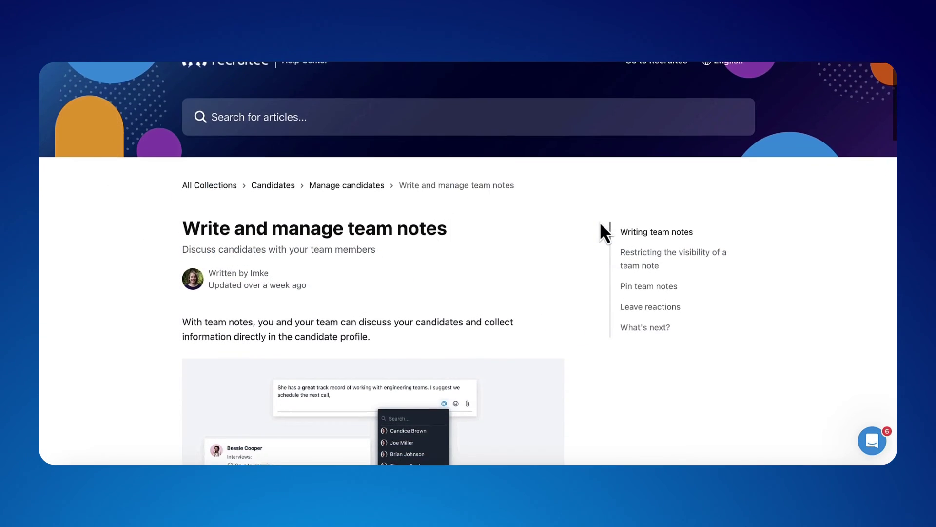
pyautogui.scroll(-5, 601, 224)
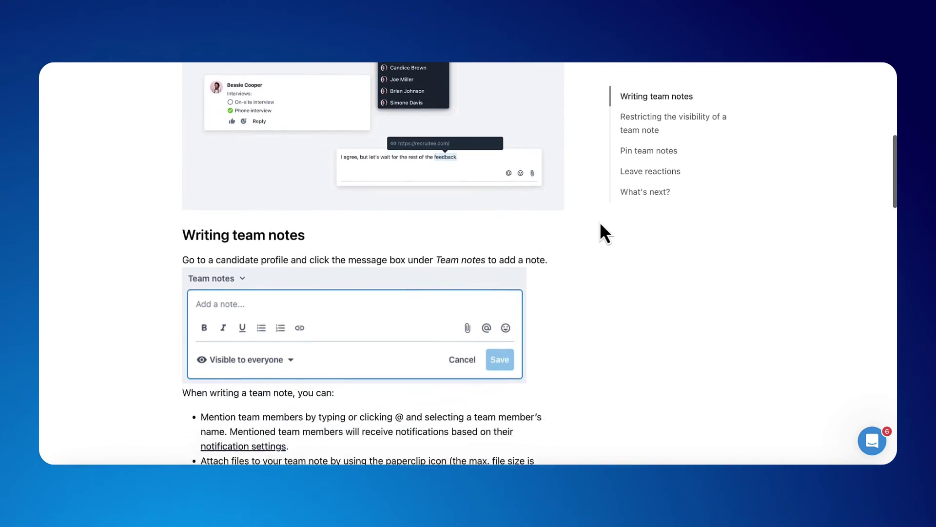
pyautogui.scroll(-11, 601, 224)
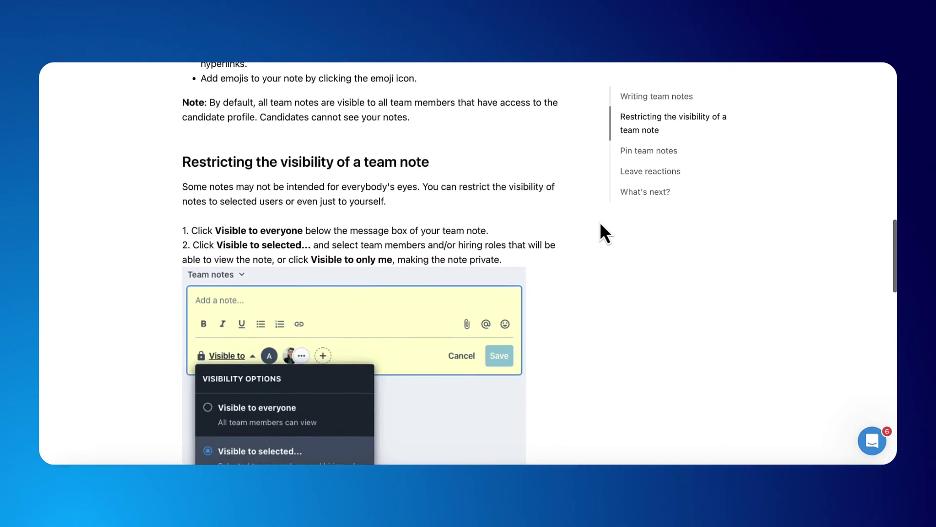
pyautogui.scroll(-4, 599, 222)
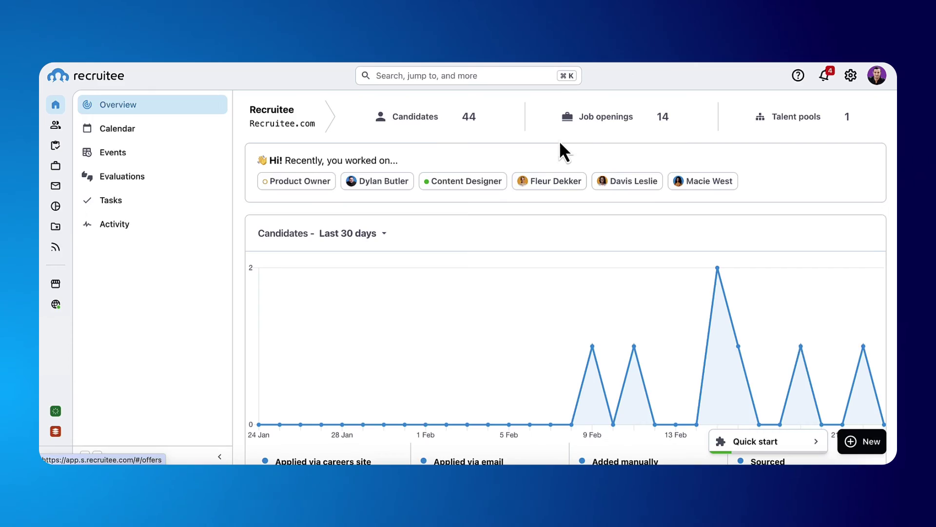
# - Enable ReferralsHub in the company settings, leaving the referrer invite form unsent
pyautogui.click(851, 76)
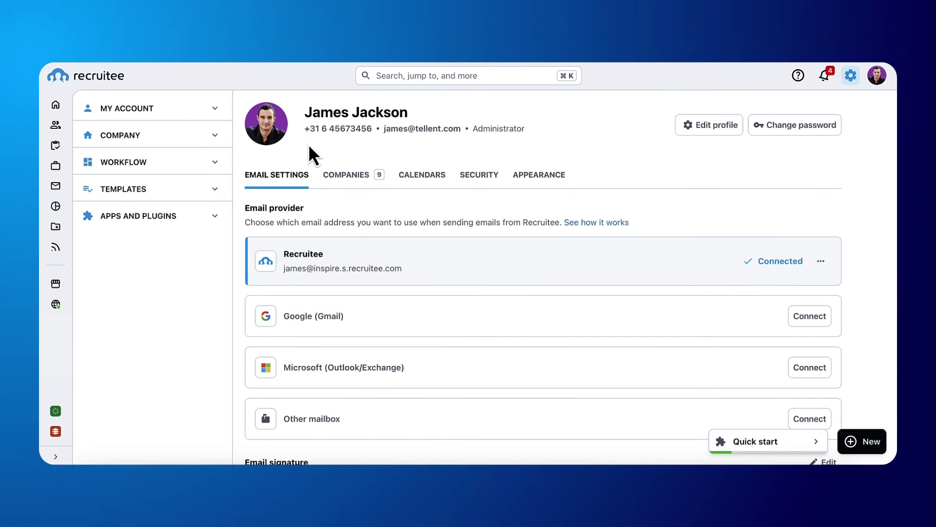
pyautogui.click(217, 136)
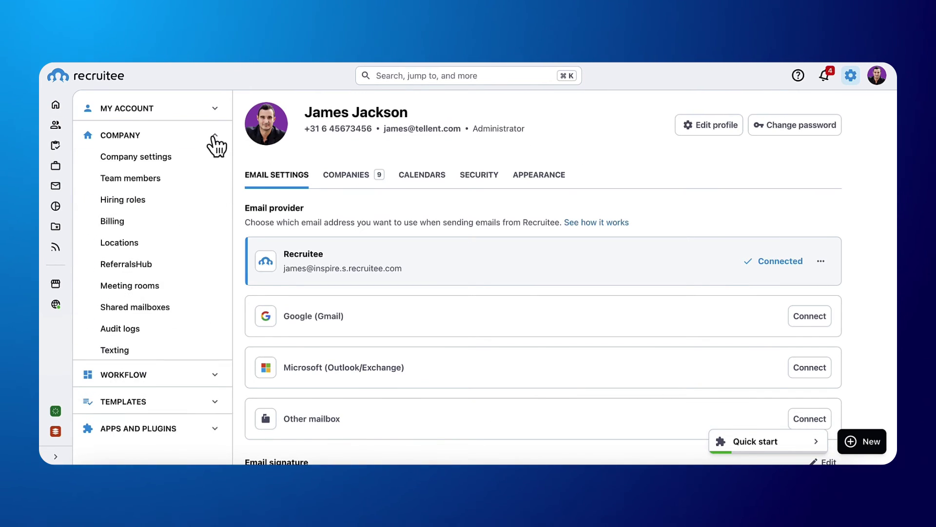
pyautogui.click(200, 262)
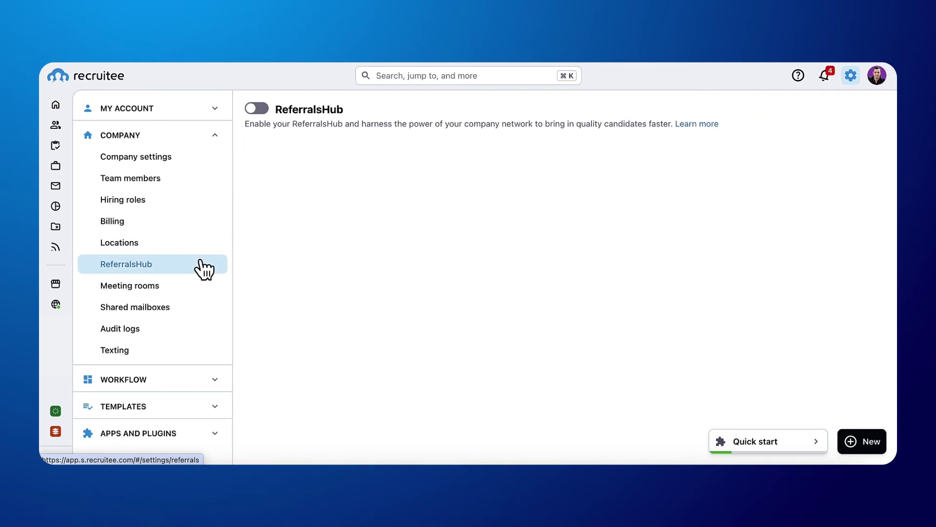
pyautogui.click(255, 109)
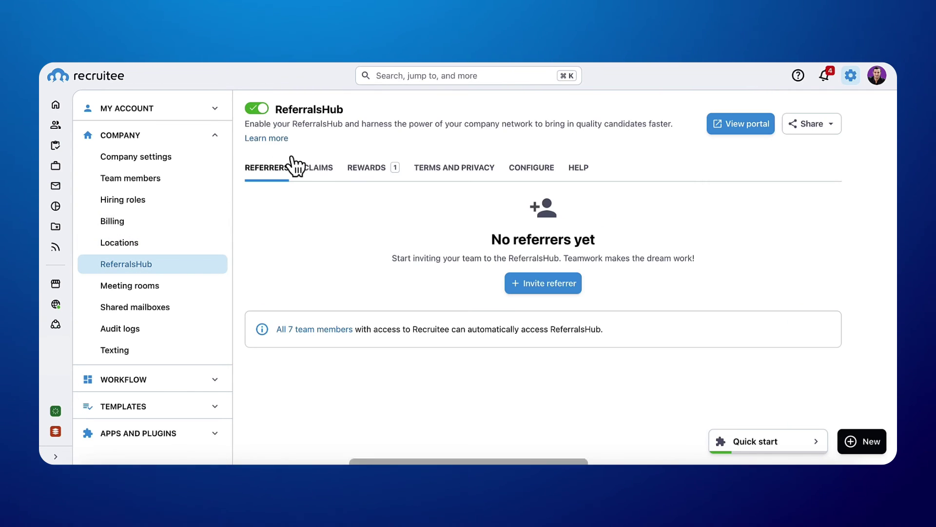
pyautogui.click(537, 280)
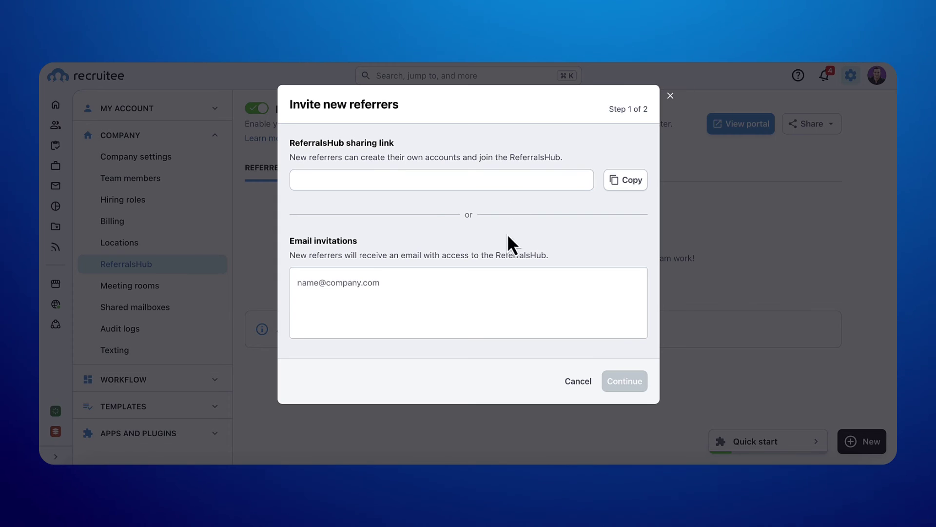
pyautogui.click(577, 383)
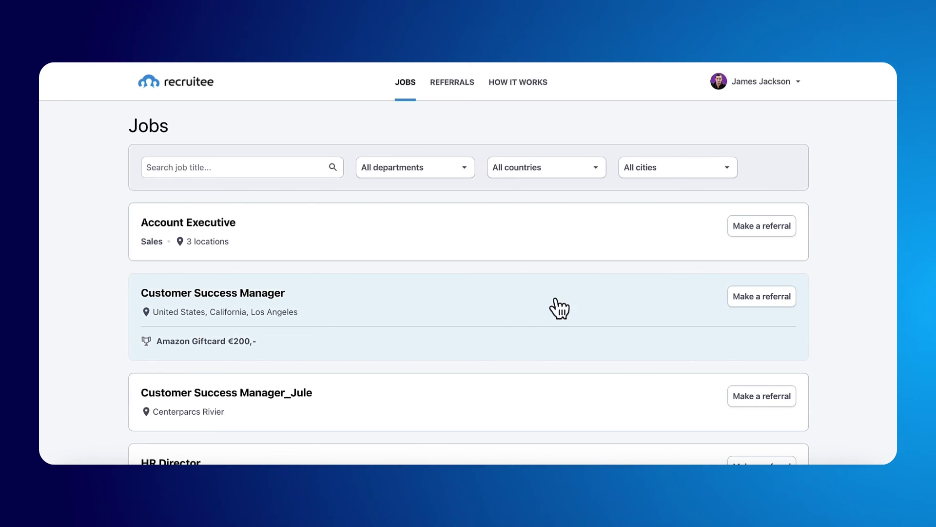
# - Open the Make a referral form for the Customer Success Manager job in Los Angeles
pyautogui.click(755, 295)
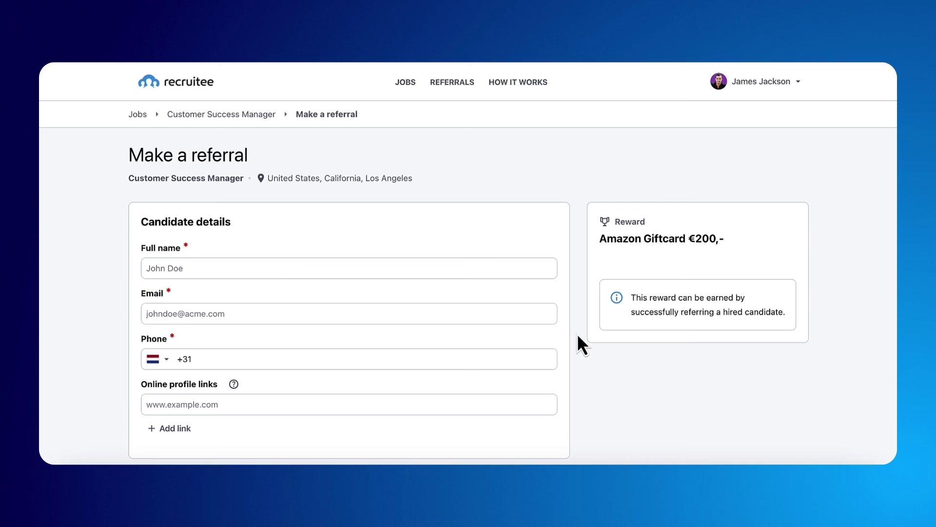
pyautogui.scroll(-6, 602, 364)
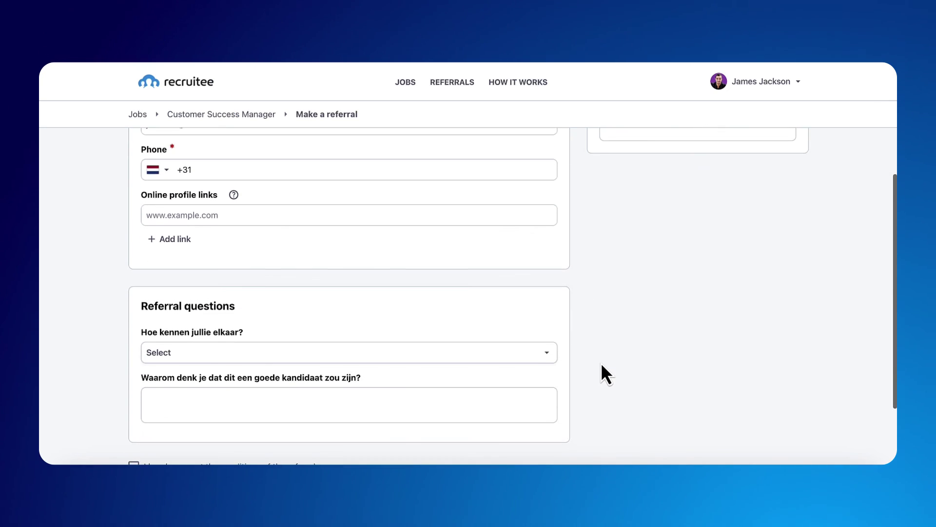